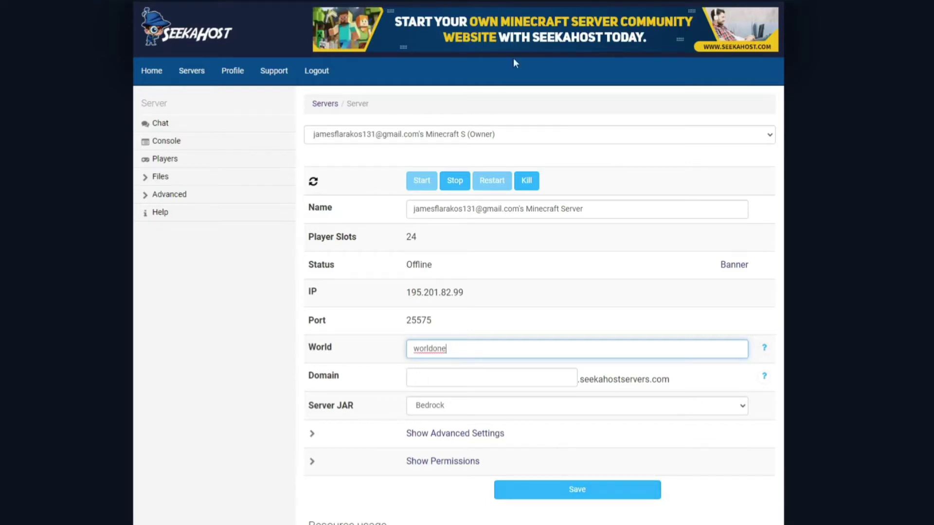
Stop the server, save the worldone World setting, then start the server again
click(462, 184)
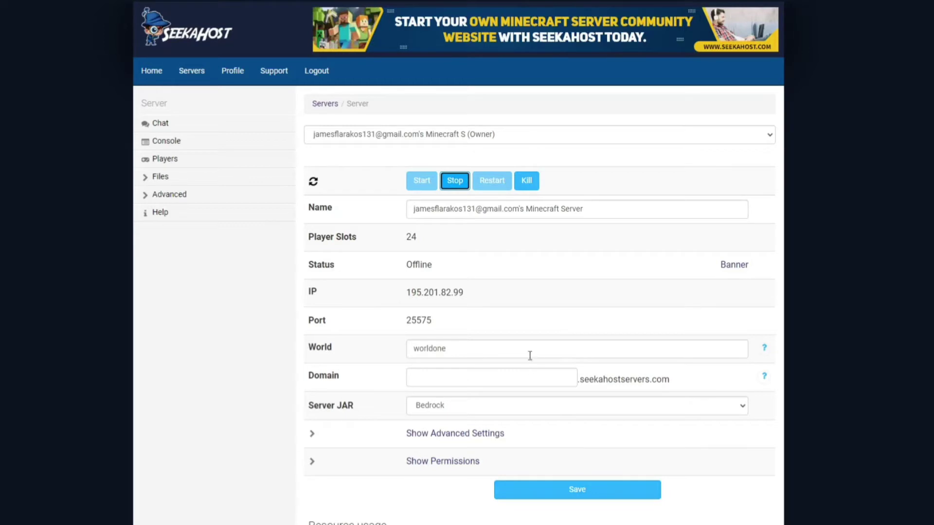
click(571, 490)
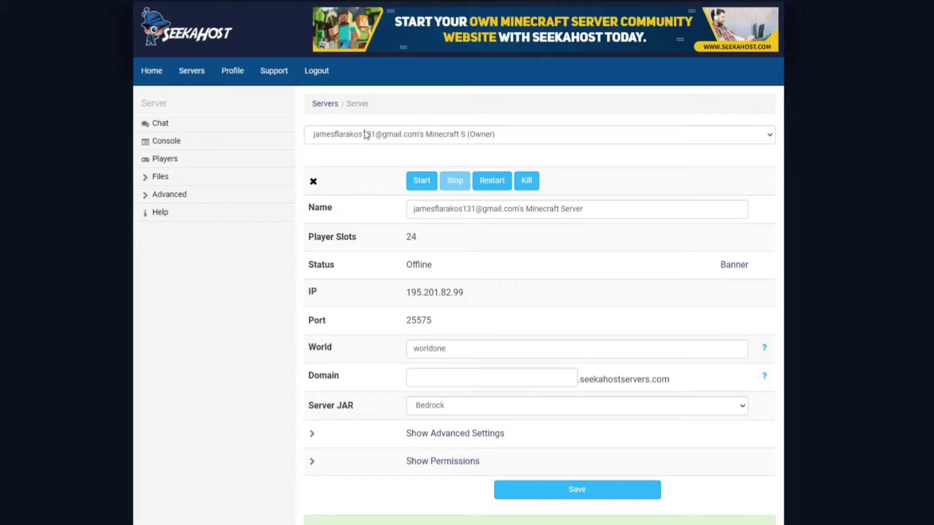
click(422, 186)
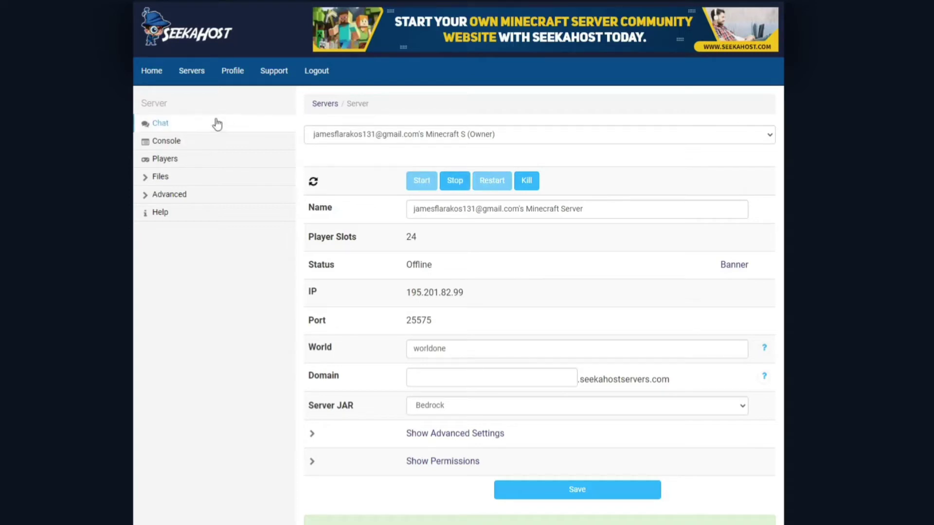
click(189, 146)
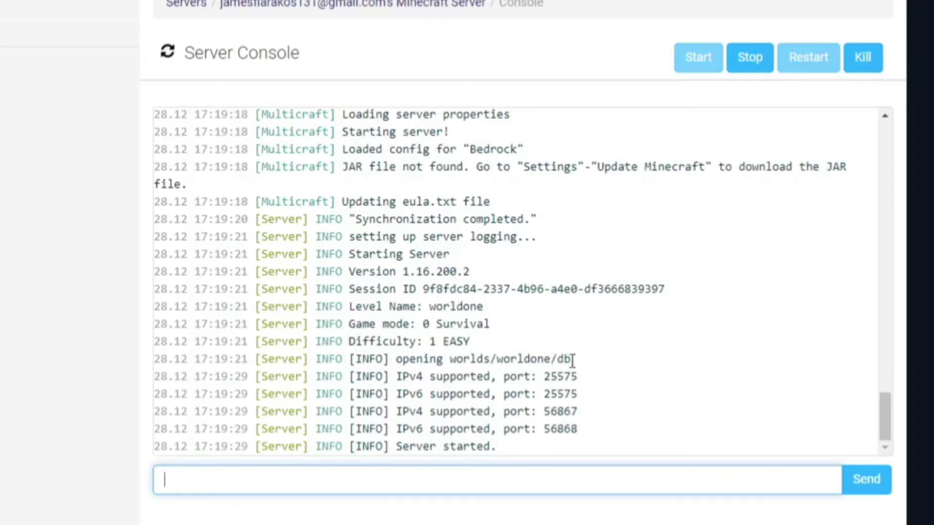
click(366, 6)
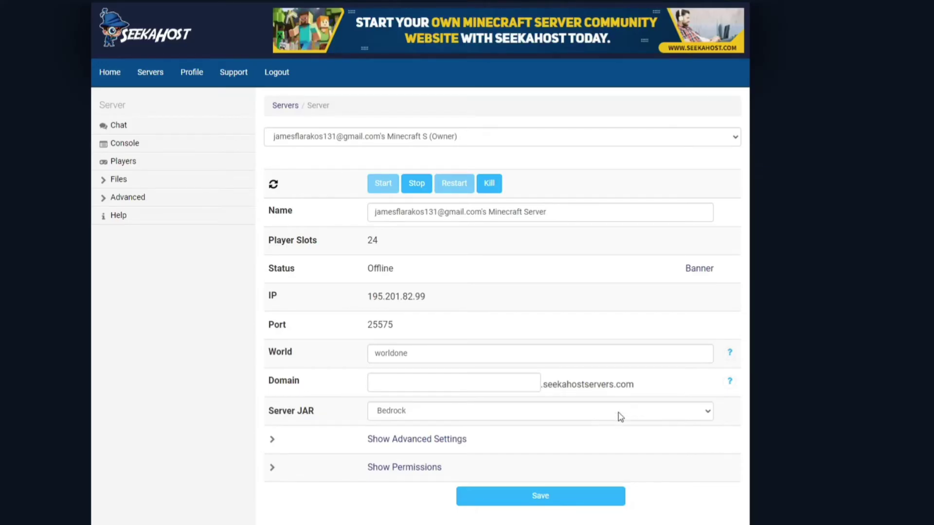
In Minecraft, join the world1 server and walk around the worldone forest to test it
key(alt+Tab)
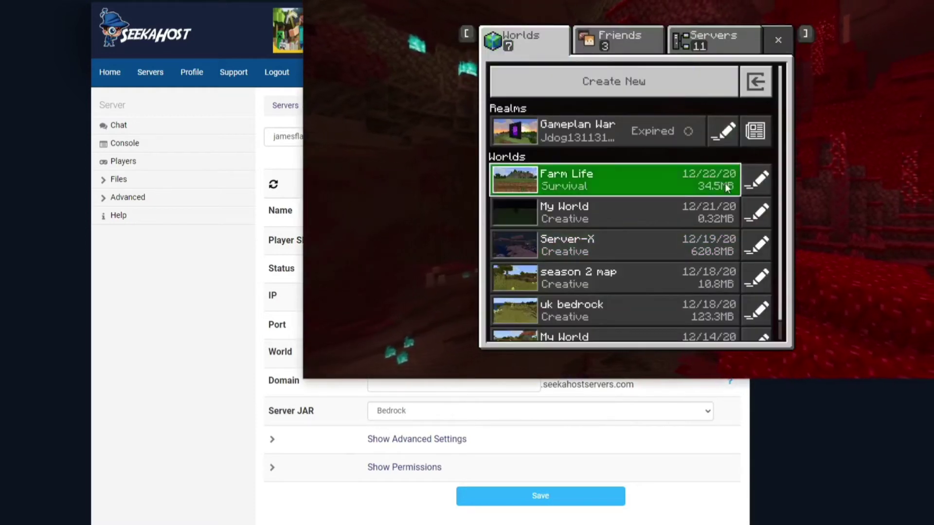
click(704, 41)
scroll(542, 195, down, 2)
scroll(542, 191, down, 2)
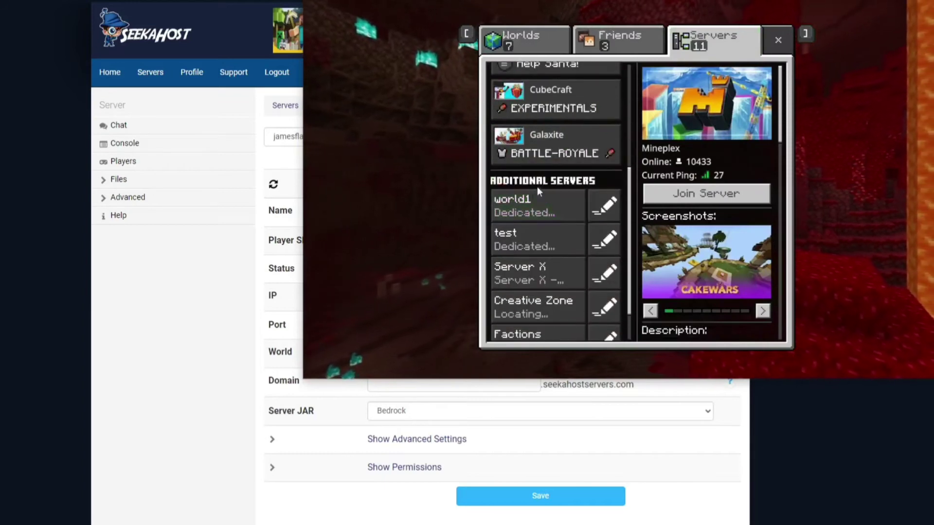
click(510, 207)
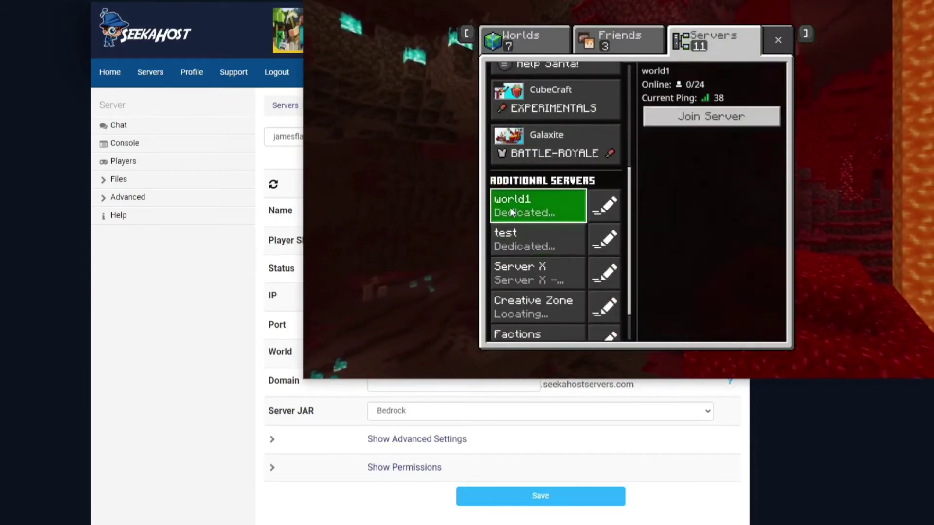
click(699, 119)
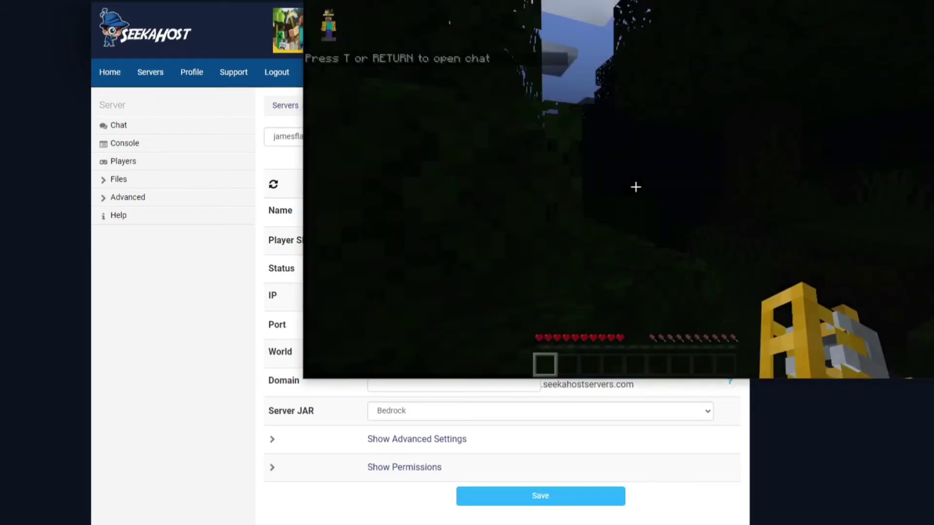
key(w)
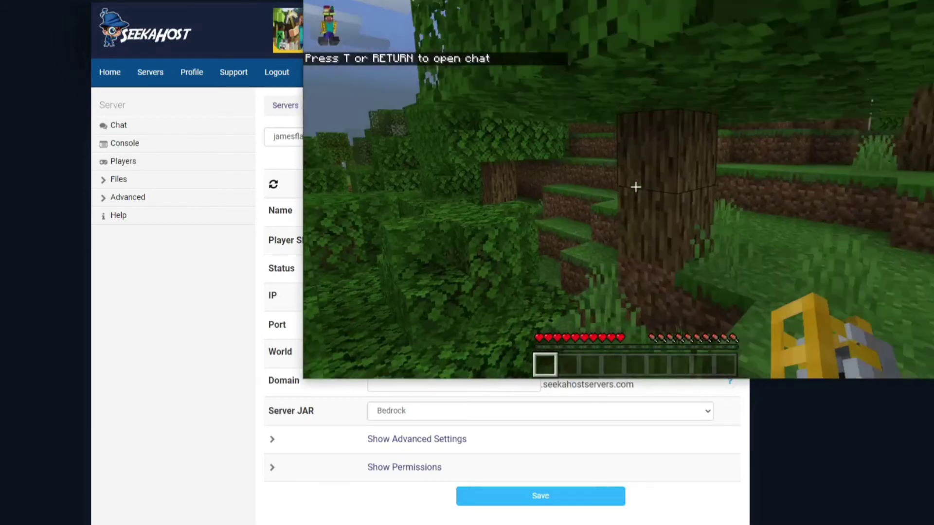
key(w)
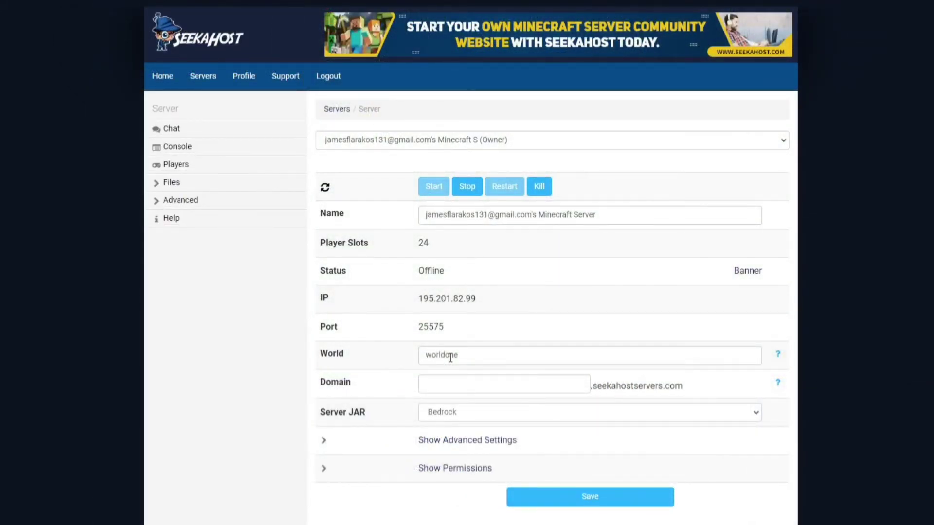
Stop the server, trim the World field from 'worldone' to 'world', and save
click(469, 188)
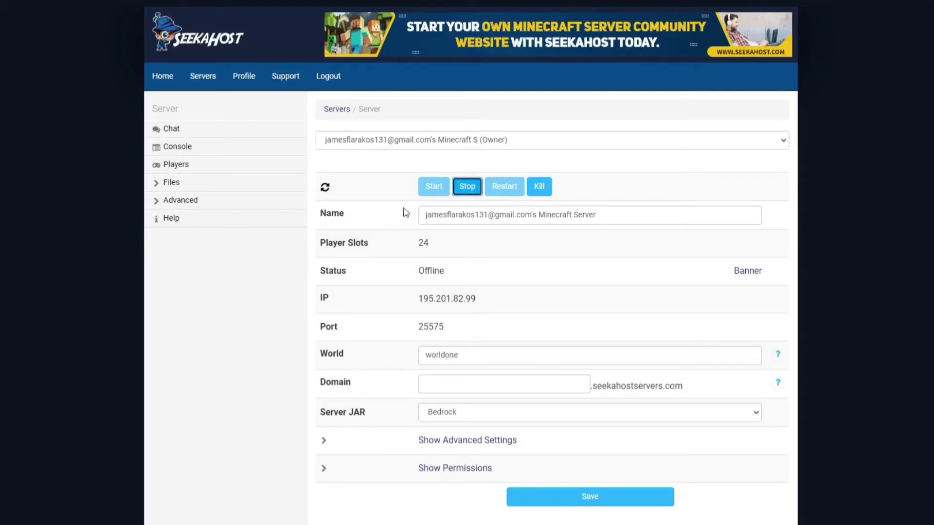
drag(468, 356, 447, 361)
key(BackSpace)
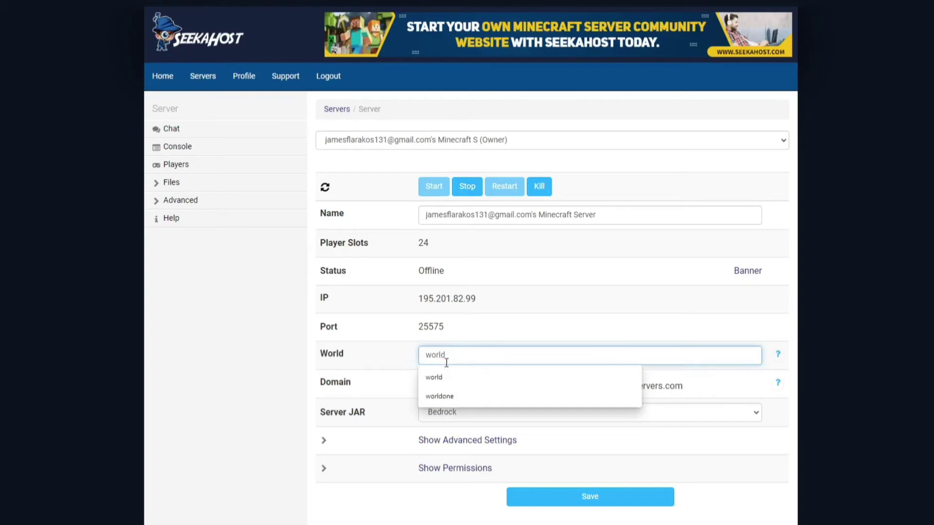
click(576, 335)
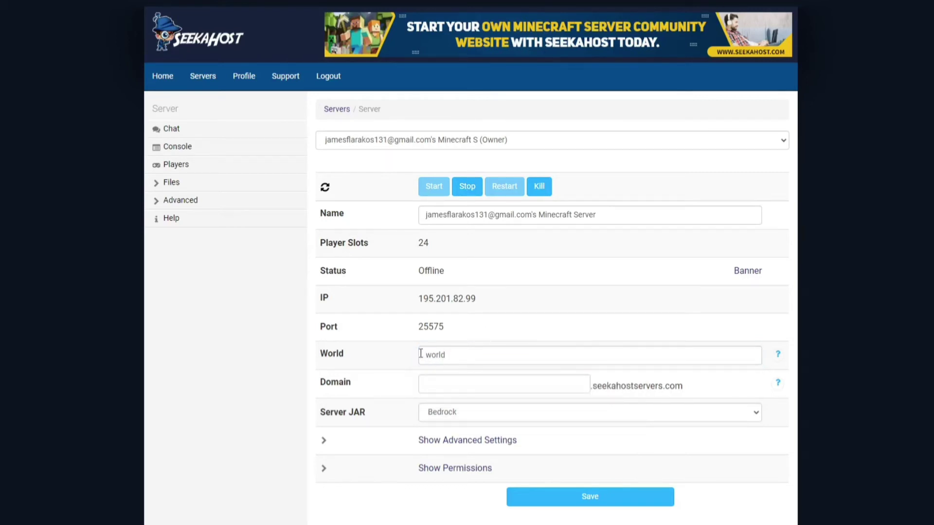
click(564, 497)
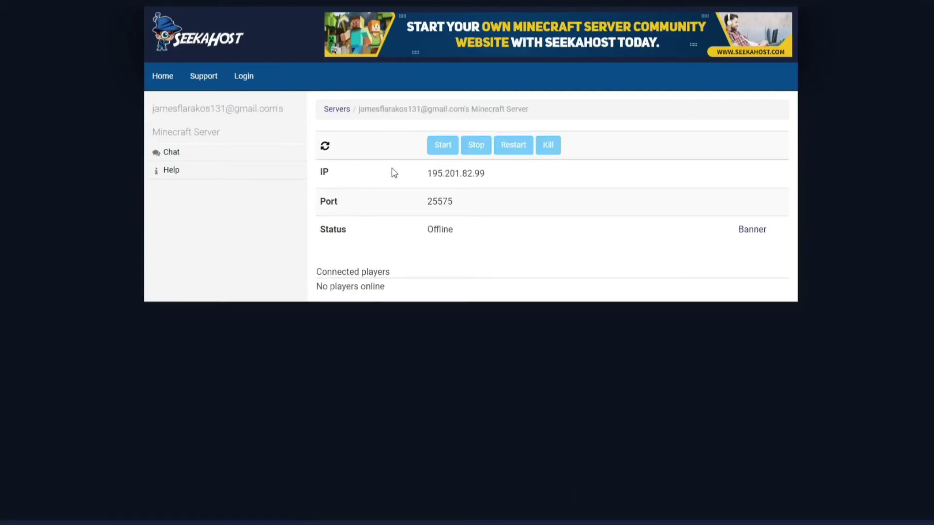
Log back into the panel, reopen the server settings and set World to 'world' again
click(243, 75)
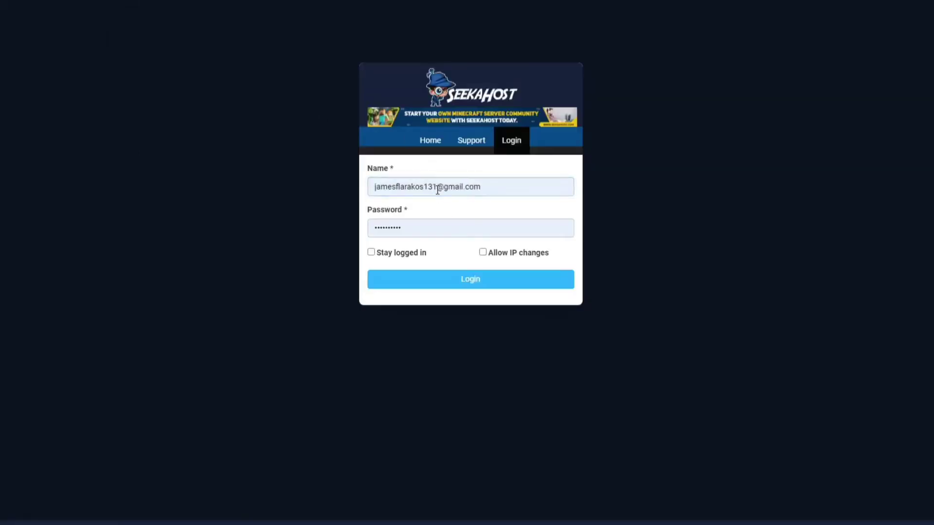
click(426, 280)
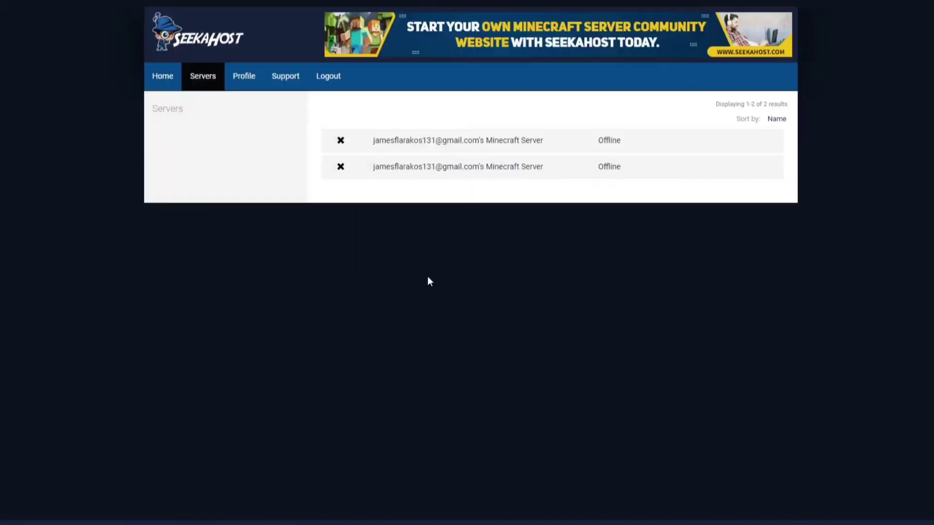
click(417, 174)
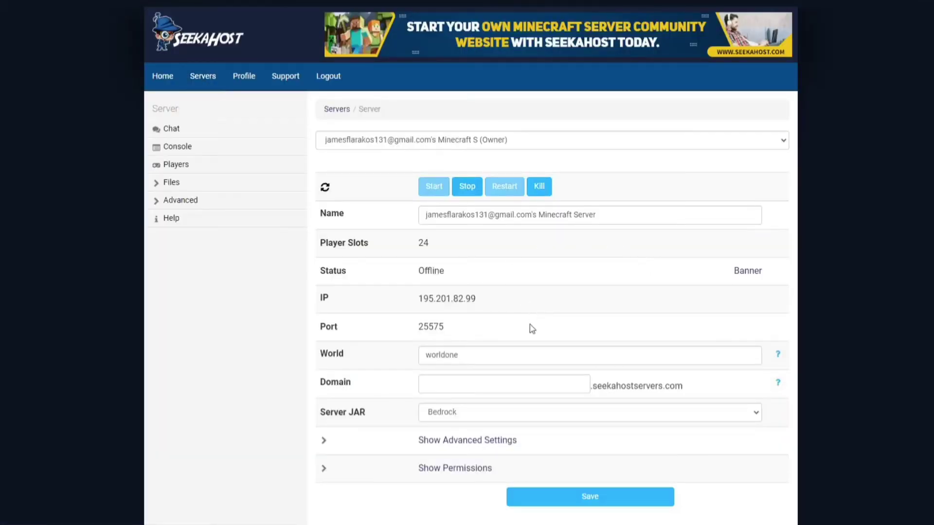
drag(459, 355, 445, 359)
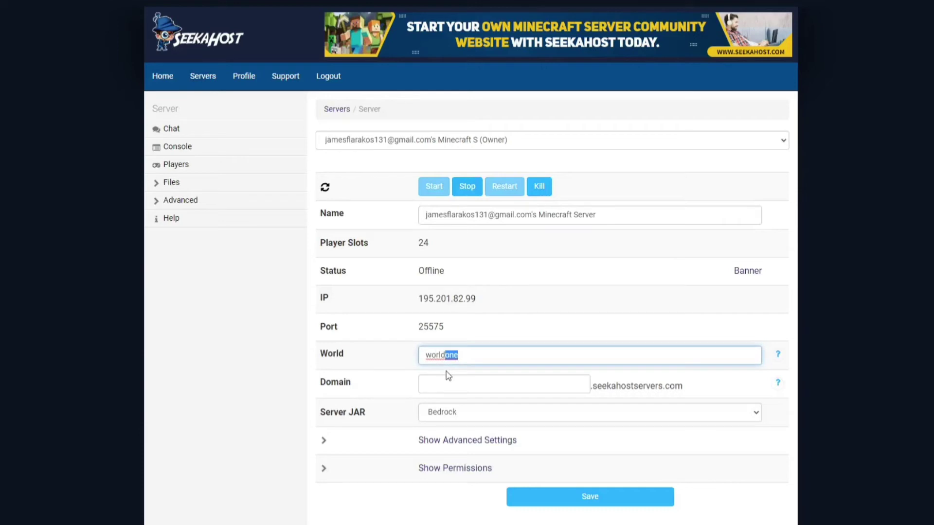
key(BackSpace)
click(448, 376)
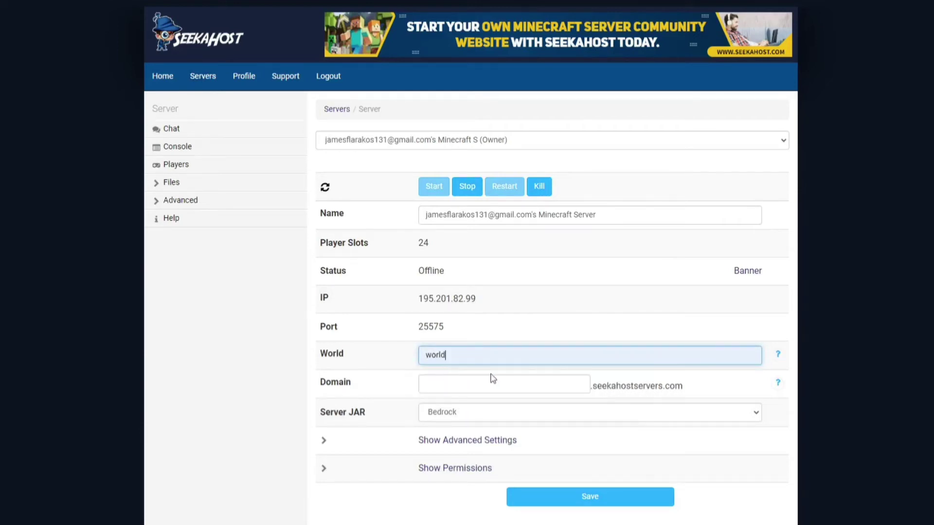
Save 'world' as the World setting, then stop and restart the server on it
click(559, 489)
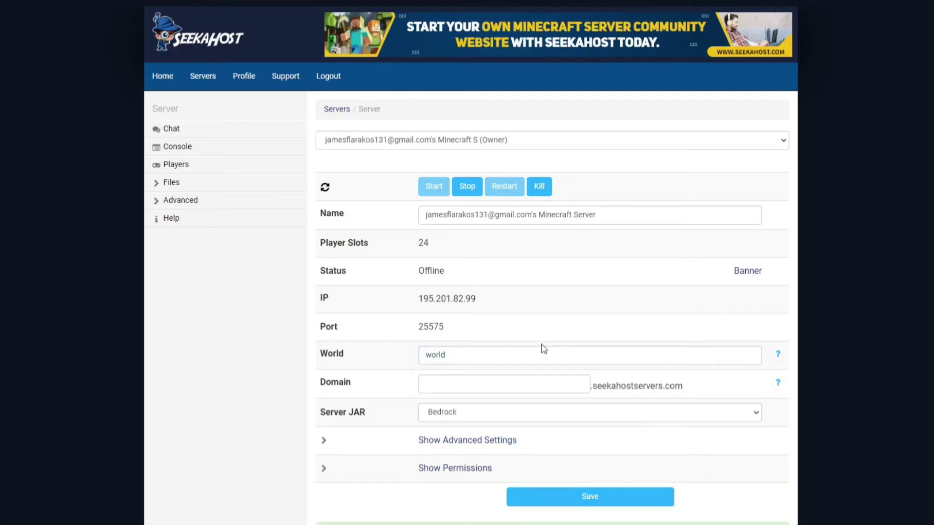
scroll(531, 362, down, 2)
scroll(521, 272, up, 1)
scroll(521, 272, up, 1)
click(469, 189)
click(436, 189)
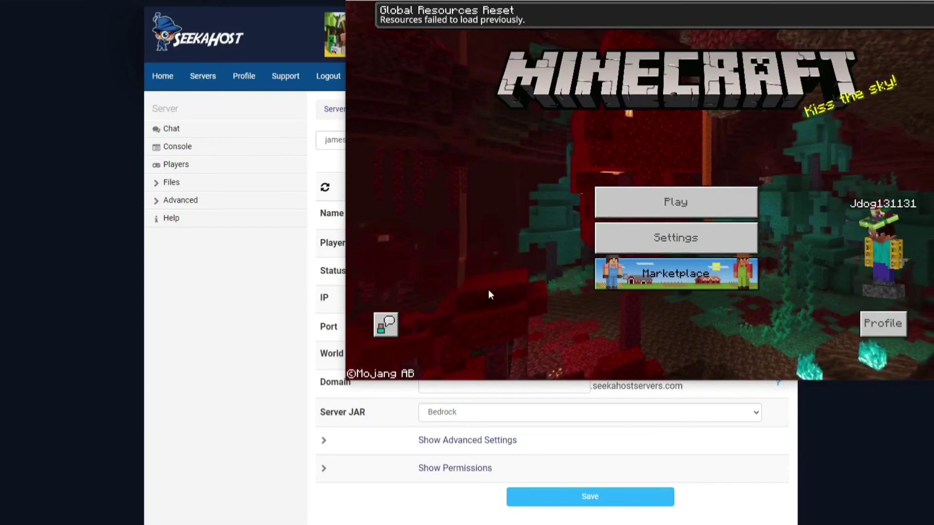
From Minecraft's Play menu, pick world1 in the Servers list and join it
click(667, 202)
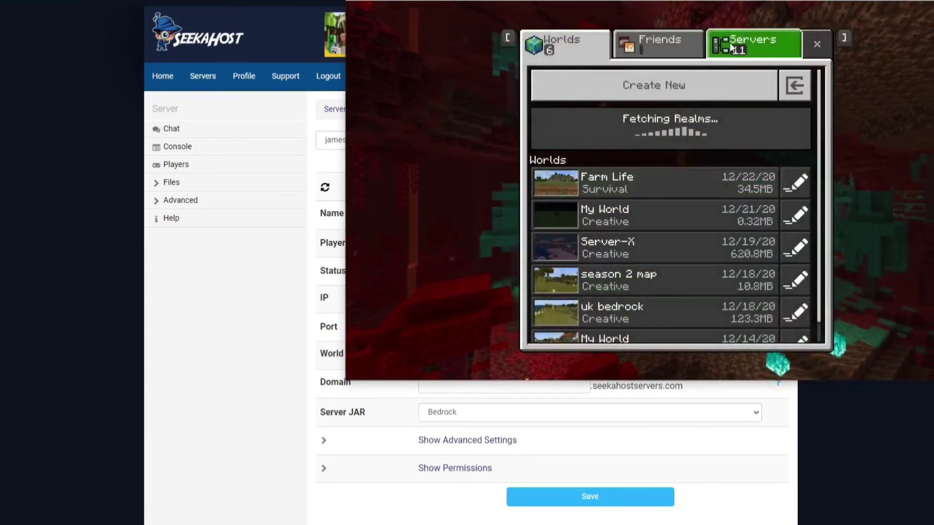
click(754, 43)
scroll(619, 199, down, 3)
click(580, 260)
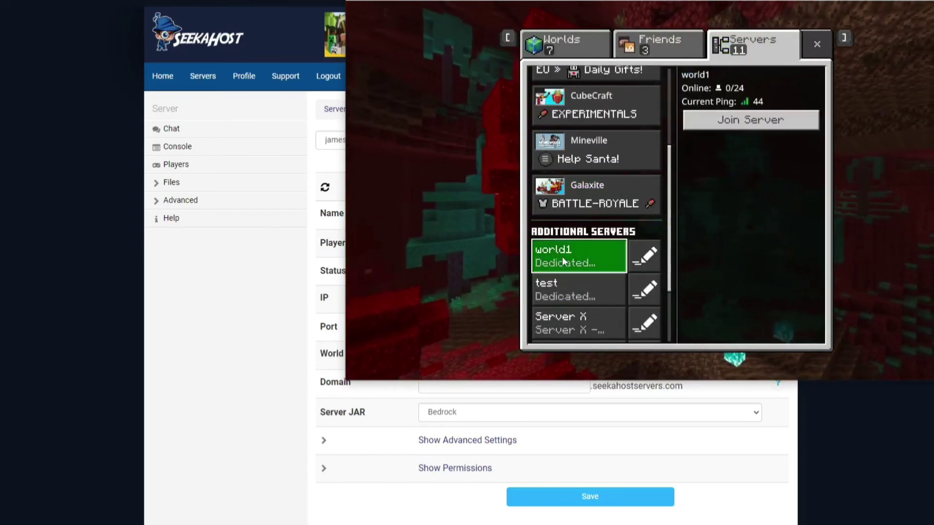
click(760, 123)
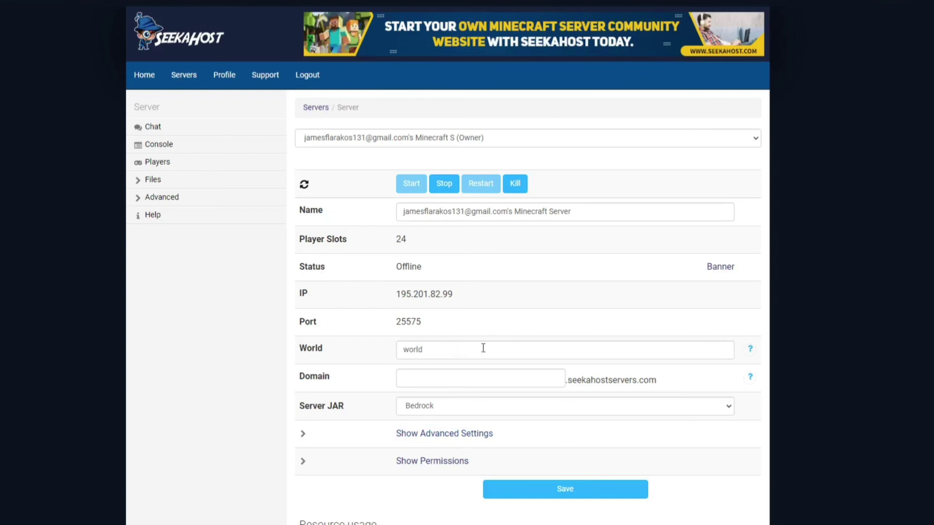
click(176, 184)
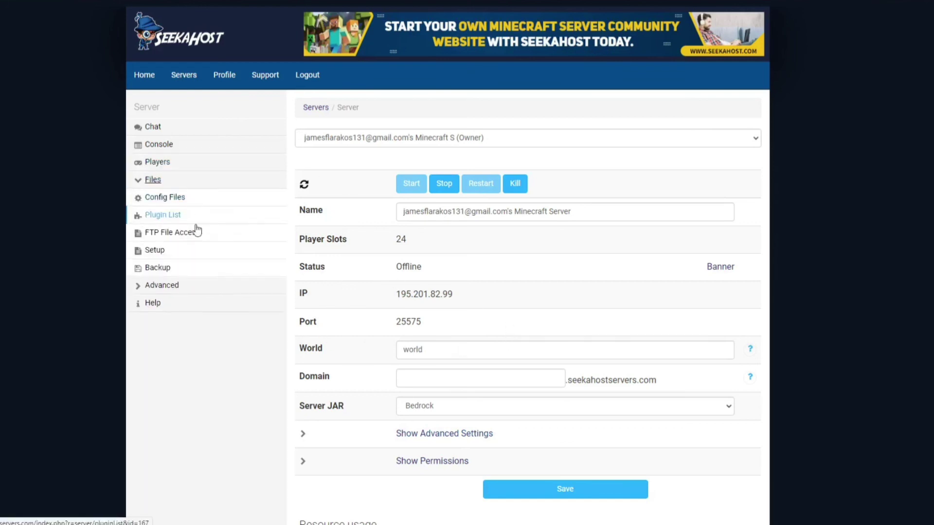
click(153, 180)
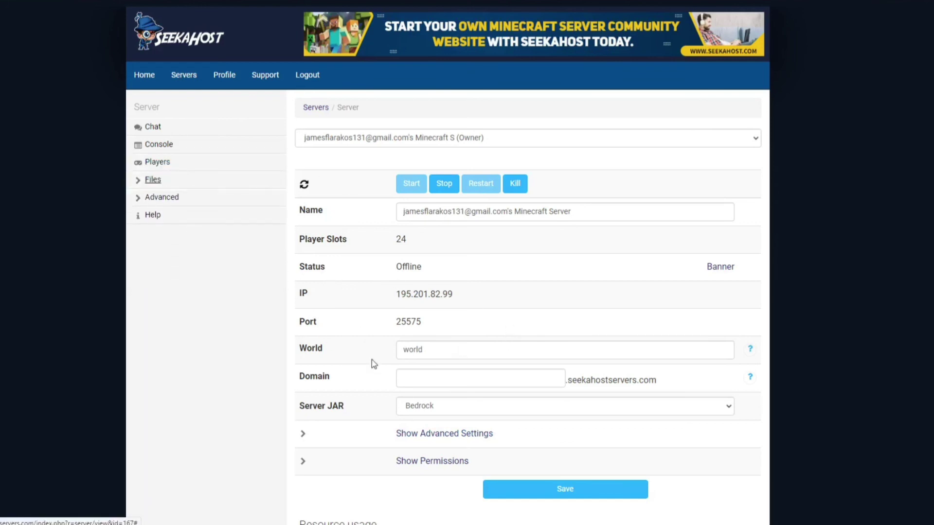